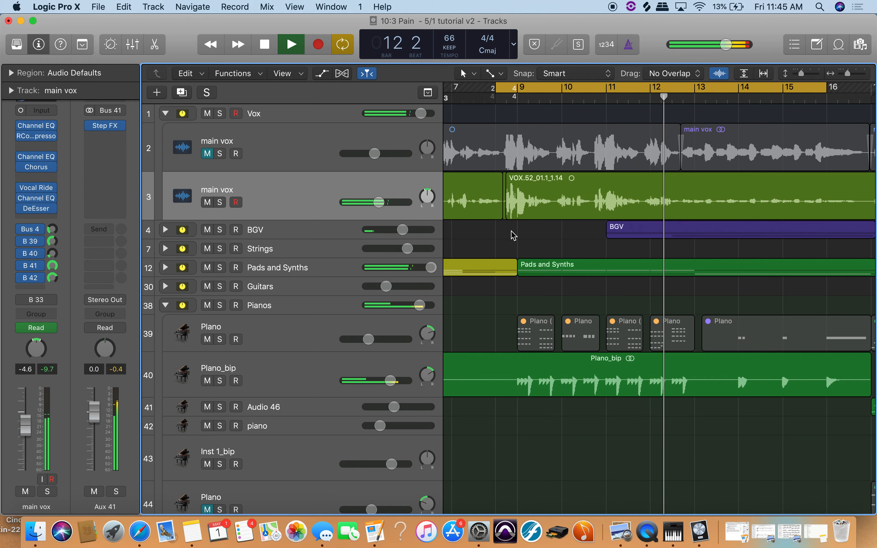
- Set the cycle range to run from just before bar 9 to bar 15 and audition the lower main vox track soloed
key("space")
left_click(501, 90)
left_click_drag(502, 88, 787, 90)
left_click_drag(679, 89, 690, 89)
left_click(220, 202)
key("space")
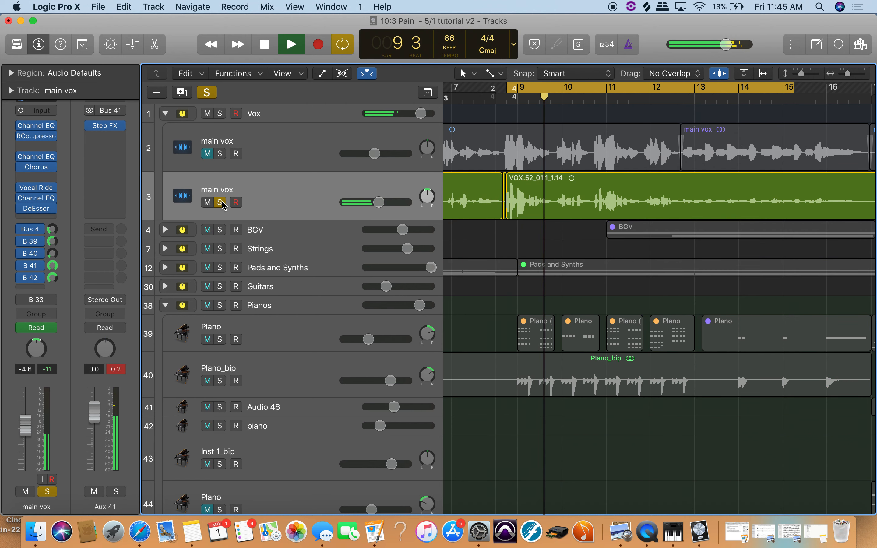
key("space")
- Bypass the main vox sends to Bus 42, 41, 40, 39 and 4
left_click(21, 278)
left_click(21, 266)
left_click(21, 254)
left_click(21, 243)
left_click(21, 229)
- Bypass the DeEsser, both later Channel EQs, Vocal Rider and Chorus inserts on main vox, and audition the dry vocal
left_click(21, 215)
left_click(20, 211)
left_click(21, 208)
left_click(21, 198)
left_click(21, 188)
left_click(21, 167)
left_click(21, 156)
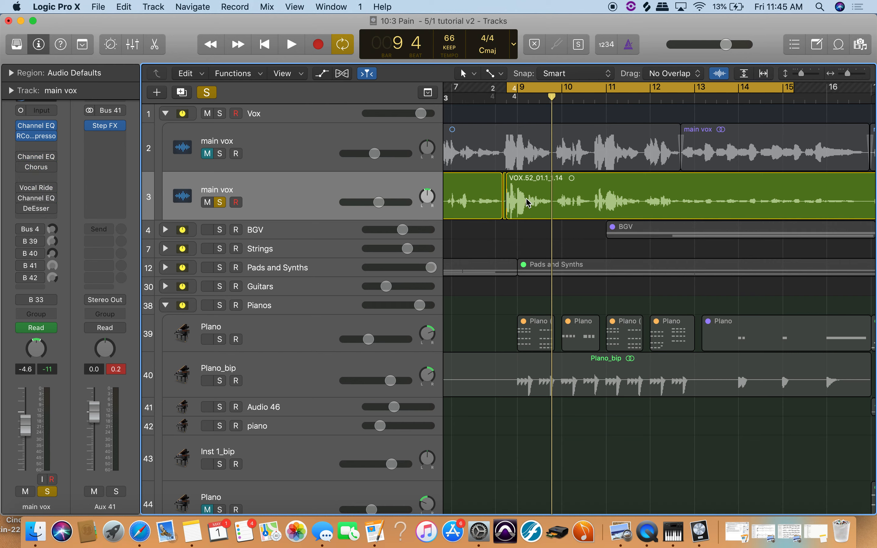
key("space")
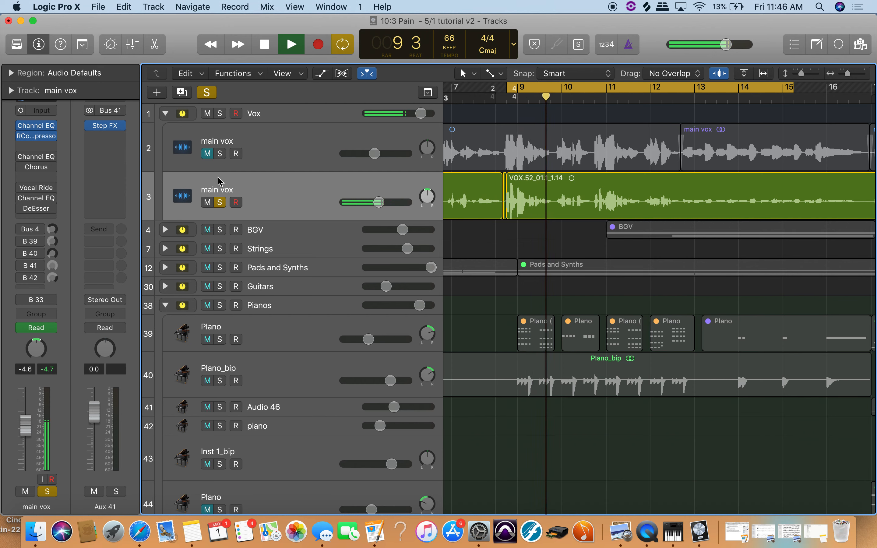
key("space")
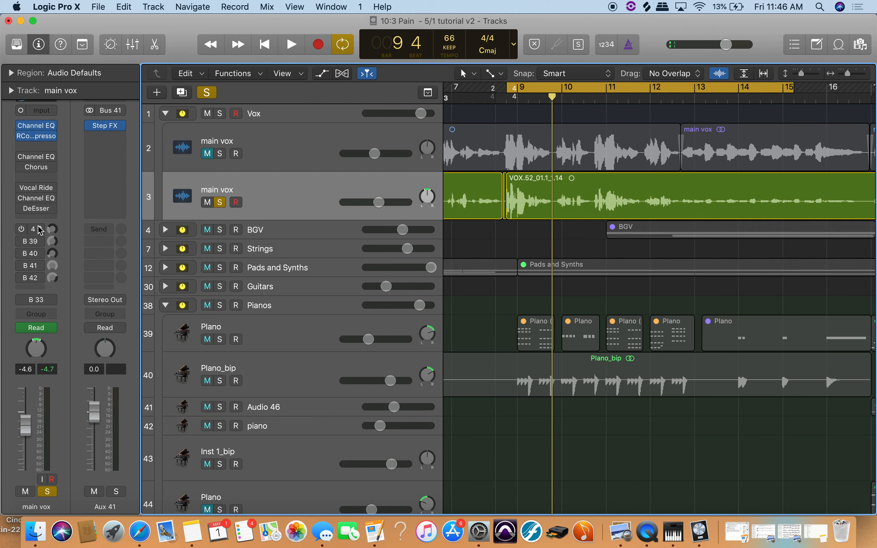
- Re-enable the Chorus, Vocal Rider, DeEsser and both bypassed Channel EQ inserts on main vox, plus its Bus 4 send
left_click(21, 167)
left_click(21, 156)
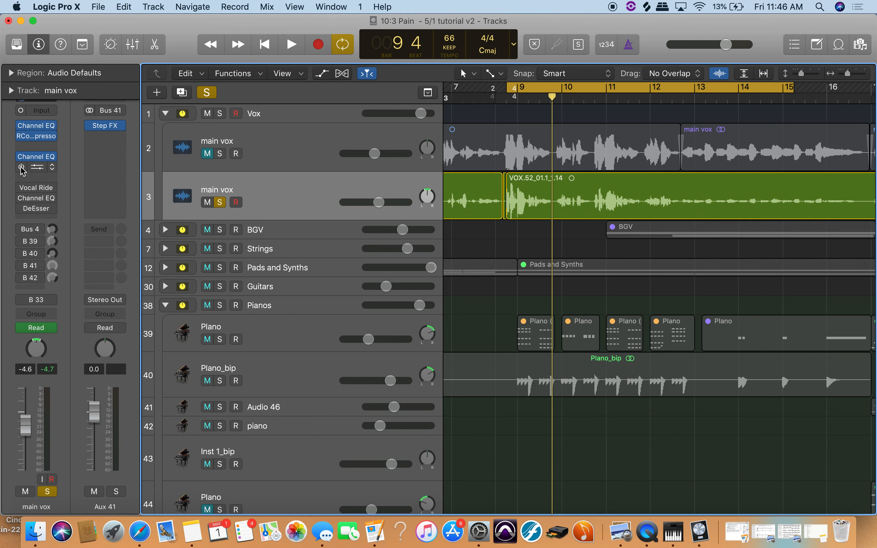
left_click(21, 188)
left_click(21, 198)
left_click(22, 208)
left_click(21, 230)
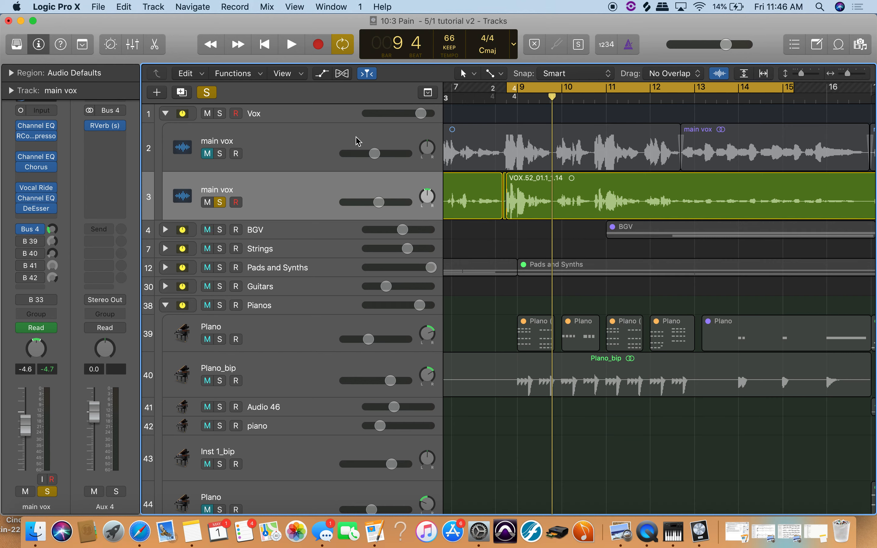
- Compare the soloed vocal with the Bus 4 reverb send on and off, leaving the send enabled
key("space")
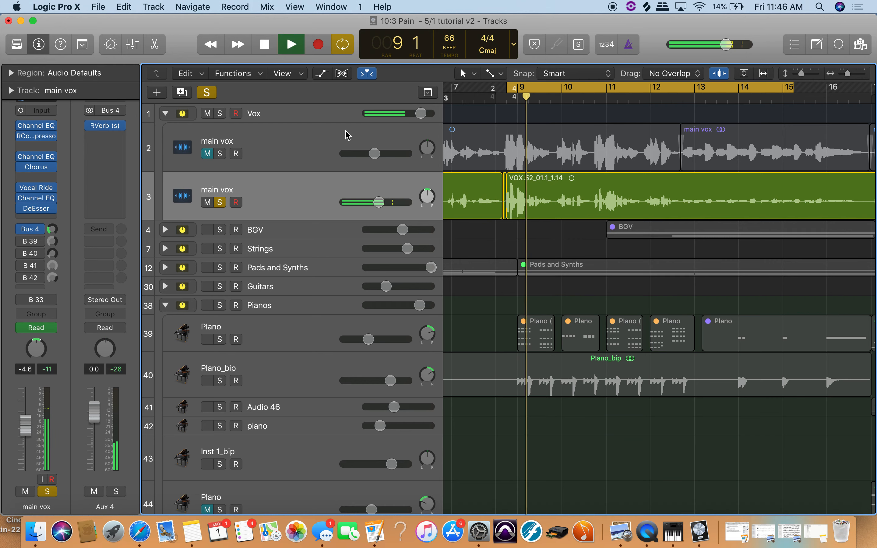
key("space")
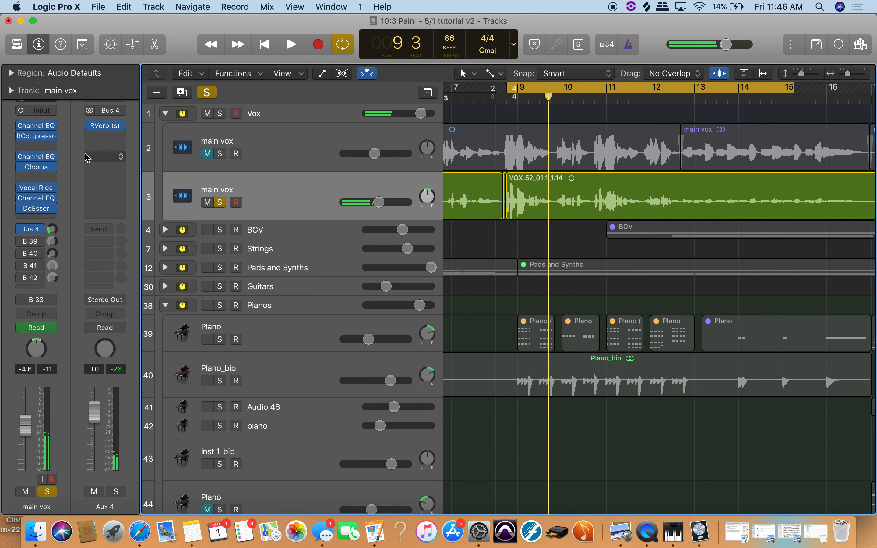
left_click(22, 228)
key("space")
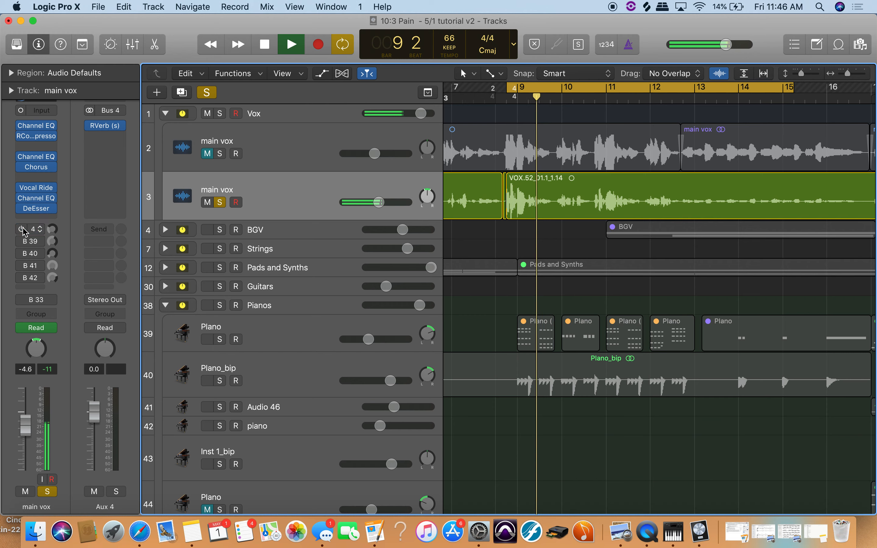
key("space")
left_click(22, 229)
- Audition the vocal with the Bus 4 send raised to +6.0, and reduce the send to -15.4
left_click(53, 230)
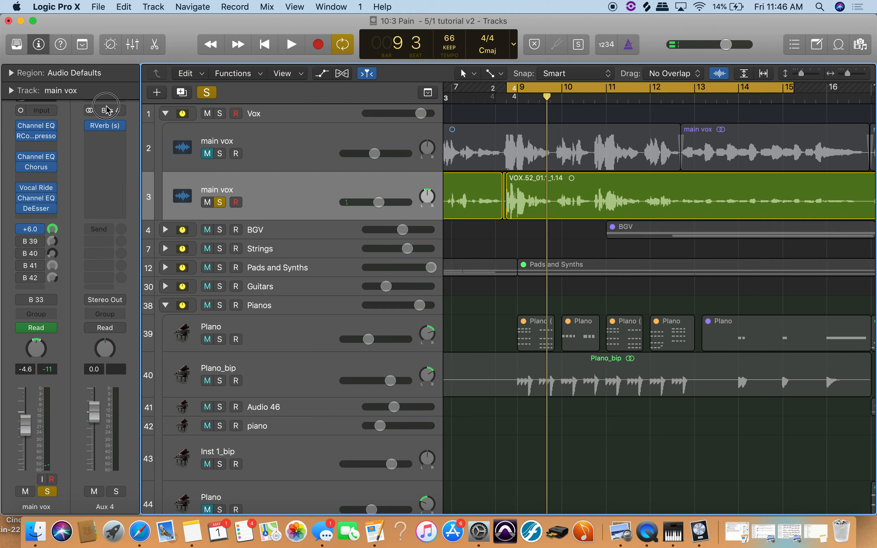
key("space")
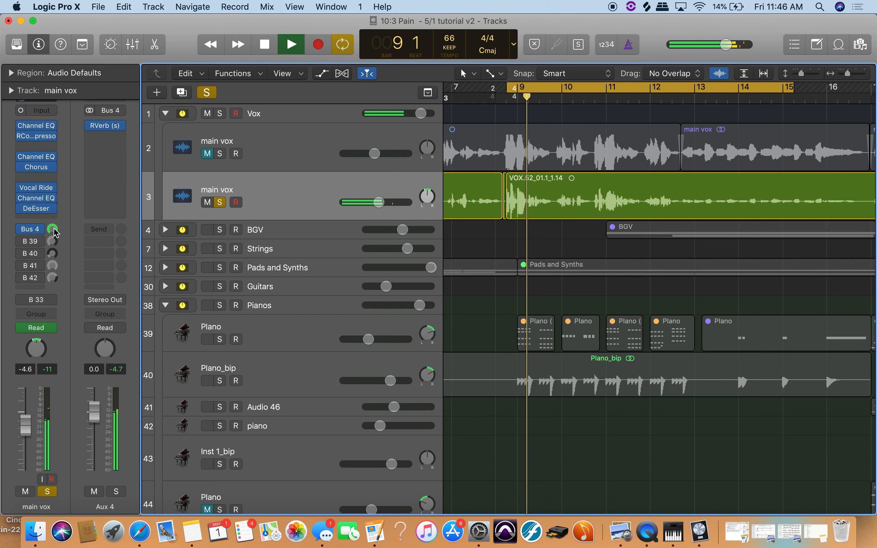
key("space")
left_click_drag(54, 228, 50, 330)
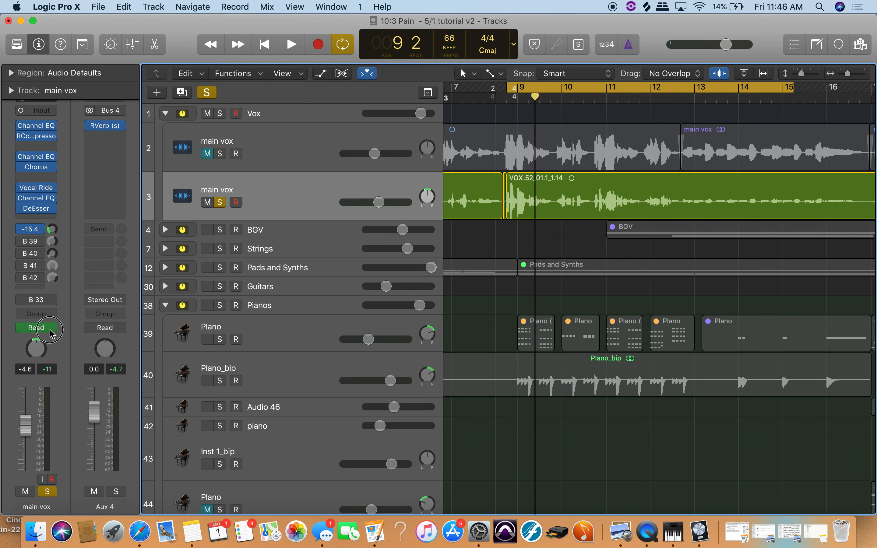
- Examine the RVerb plug-in on Aux 4 and its factory Plates presets, and close it without loading one
left_click(106, 126)
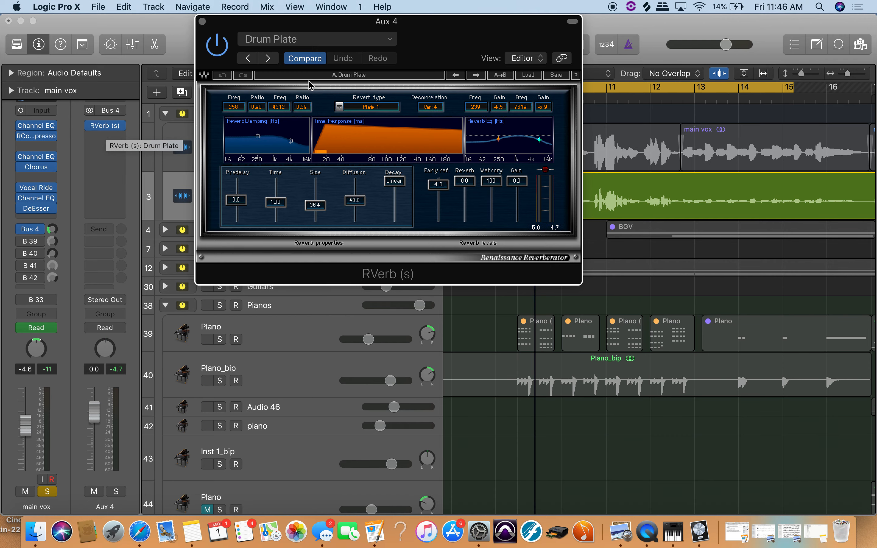
left_click_drag(491, 38, 520, 148)
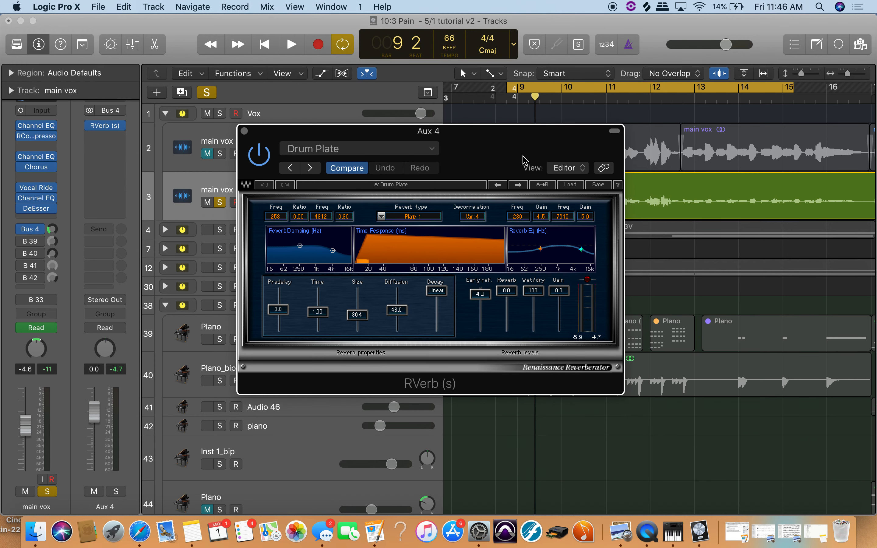
left_click(570, 186)
left_click(529, 159)
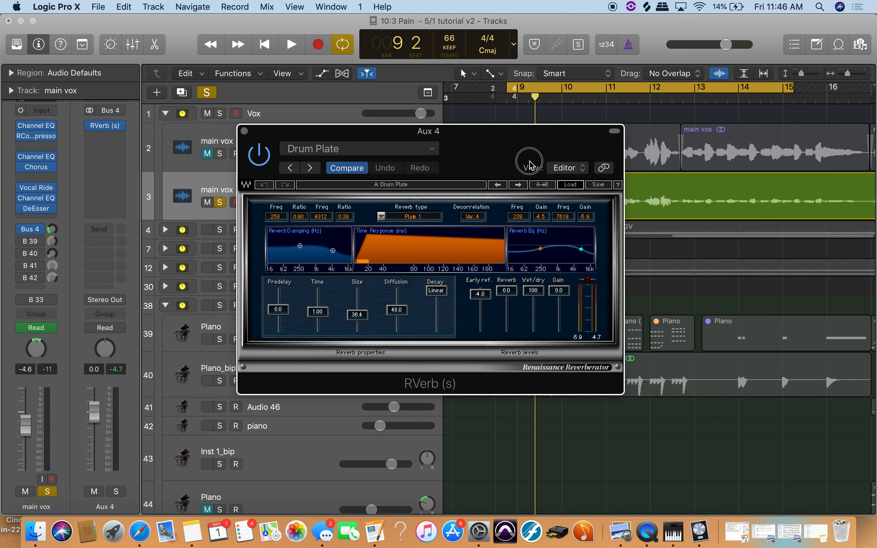
left_click(571, 185)
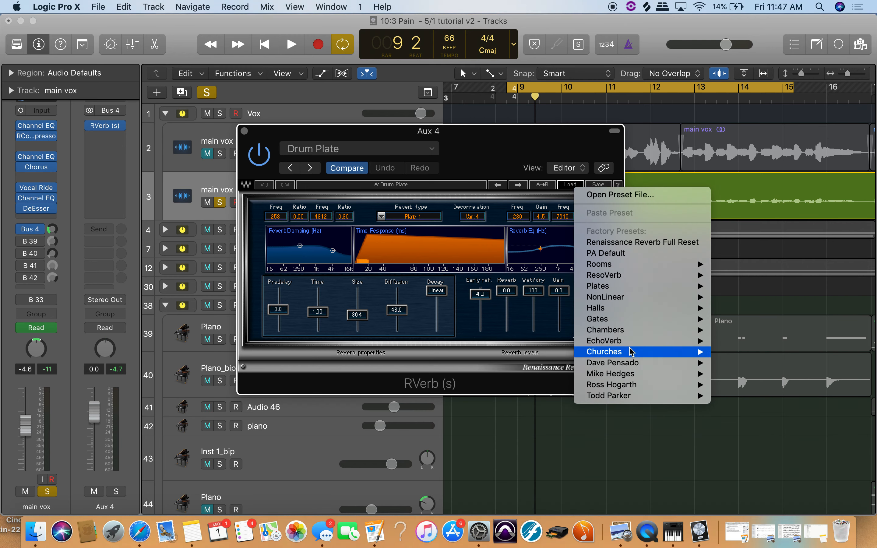
mouse_move(624, 264)
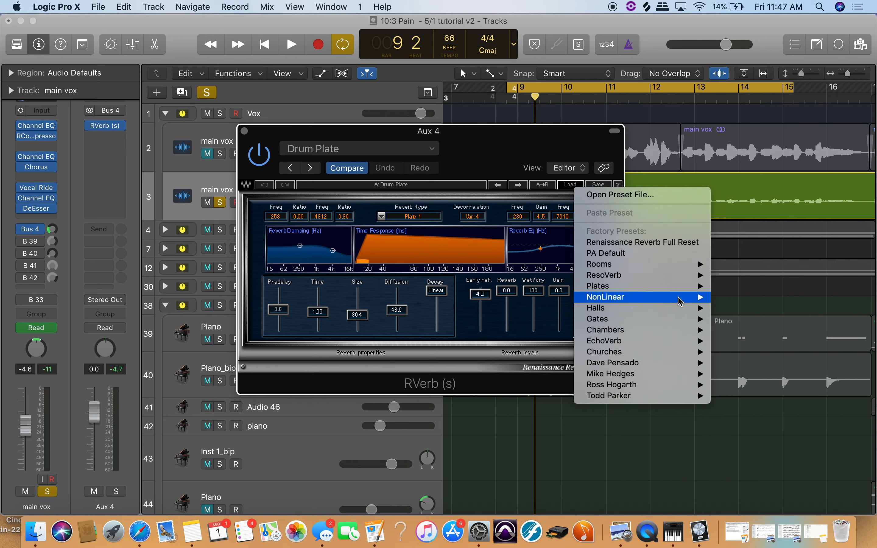
mouse_move(679, 288)
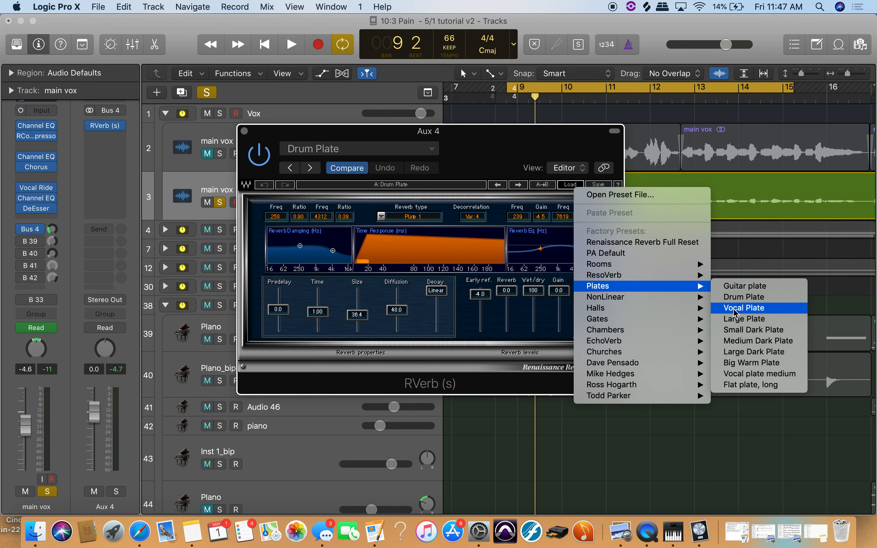
left_click(547, 138)
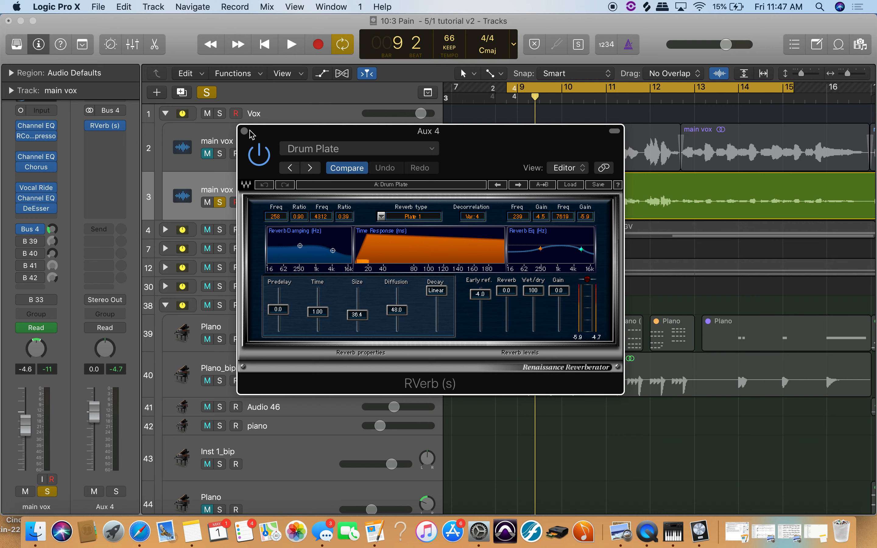
left_click(313, 149)
left_click(247, 135)
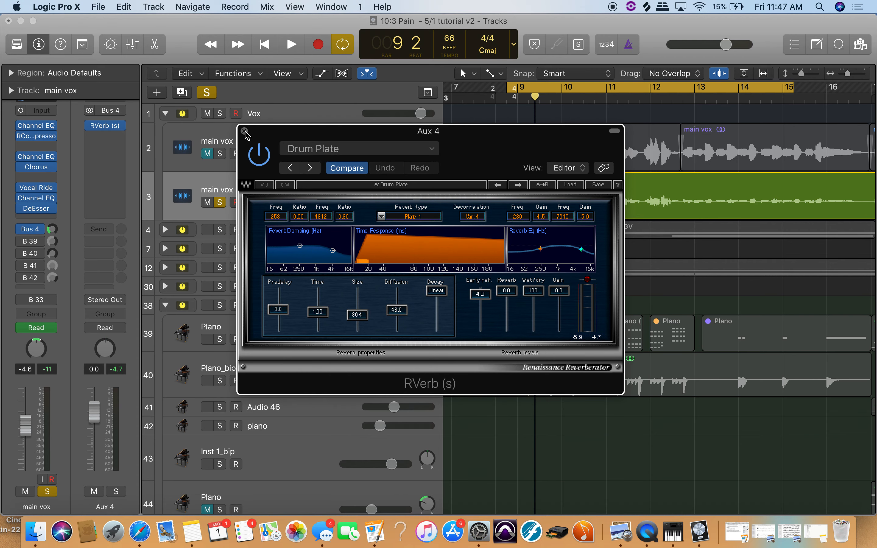
left_click(245, 131)
- Enable the main vox sends to Bus 39 and Bus 40, and open the EchoBoy plug-in on Aux 40
left_click(30, 242)
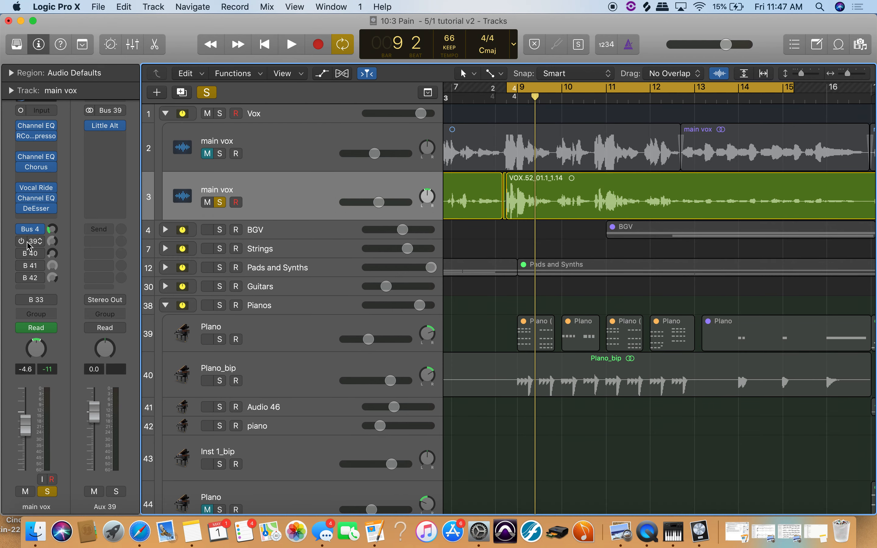
left_click(23, 254)
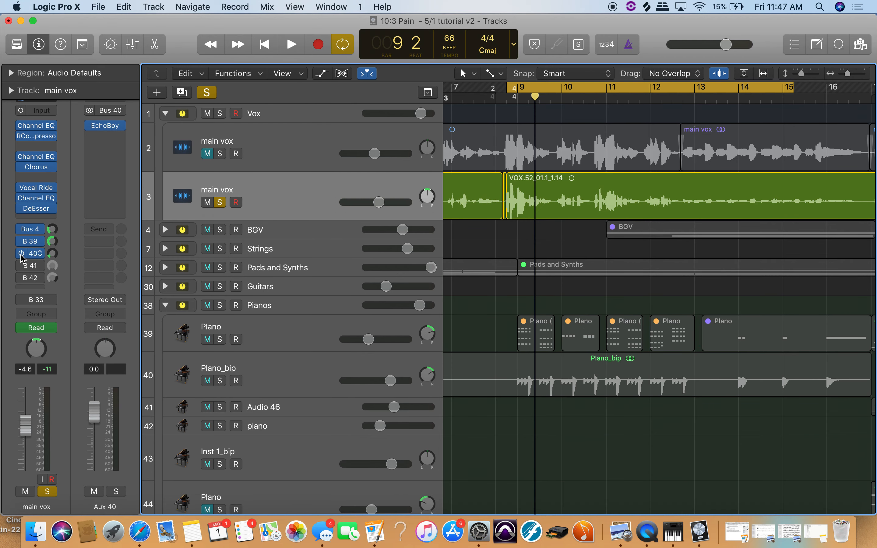
left_click(112, 128)
left_click_drag(549, 198, 458, 104)
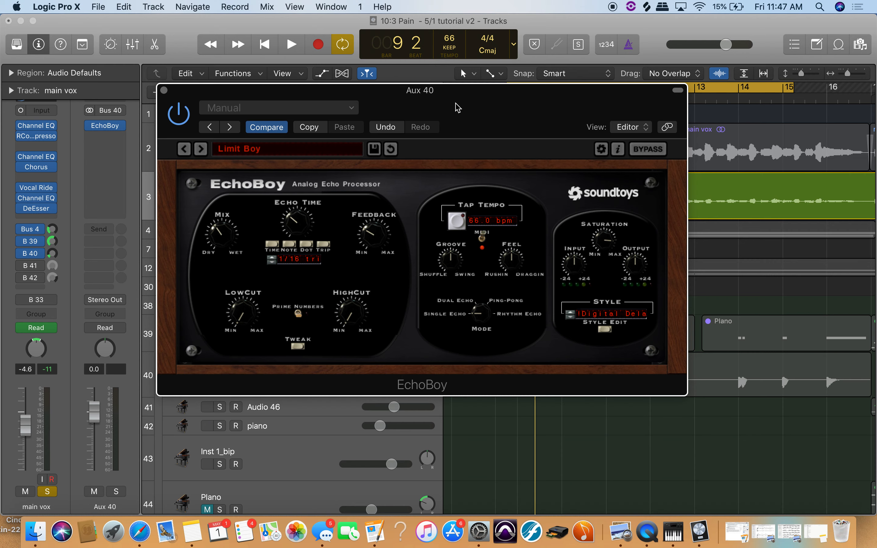
- Compare the vocal with EchoBoy active and bypassed, leaving the plug-in switched on
key("space")
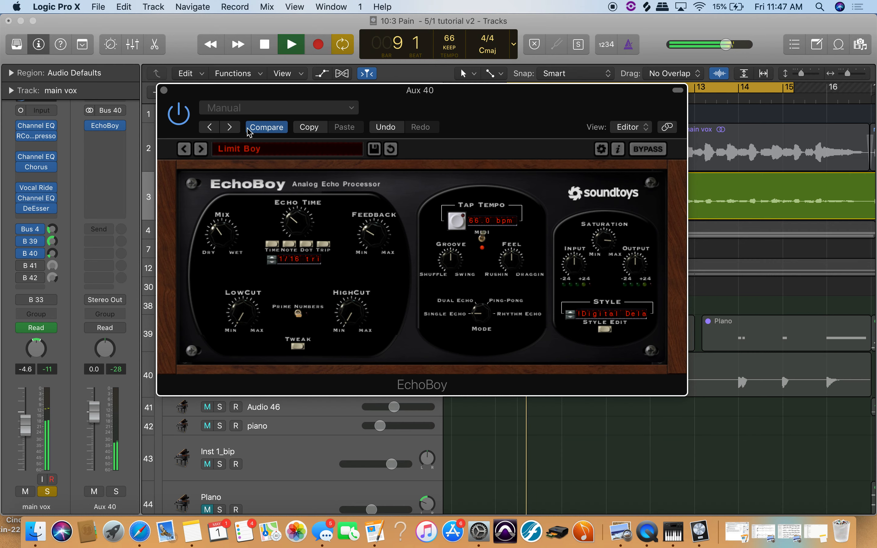
left_click(191, 121)
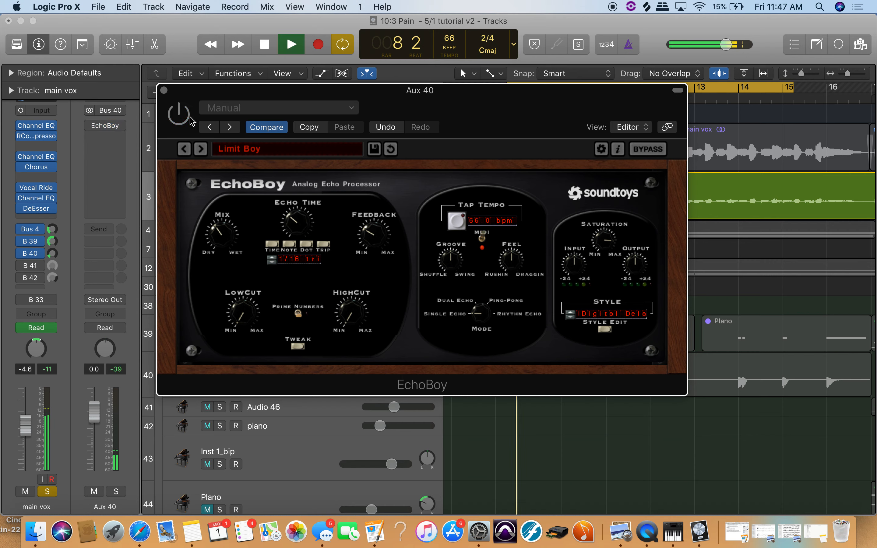
key("space")
left_click(190, 120)
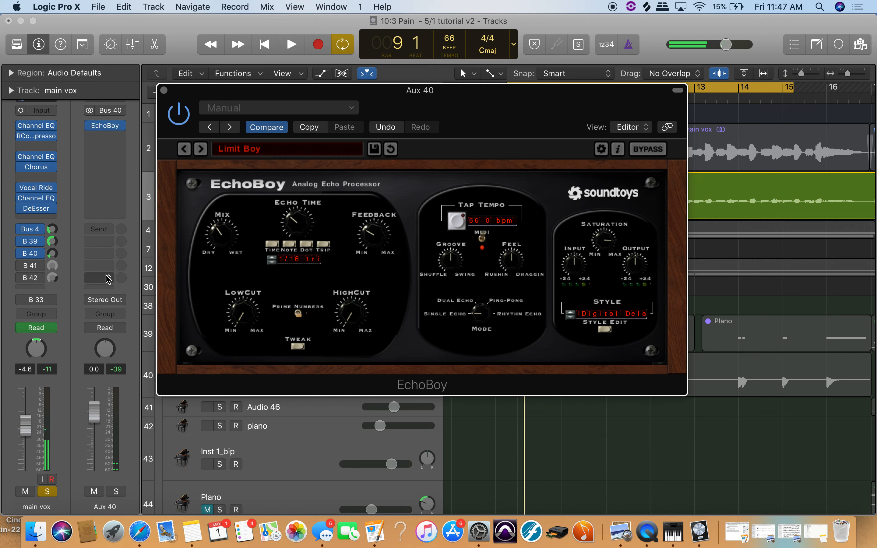
- Audition the vocal with the Bus 40 send raised, return the send to about -29.5, and close EchoBoy
left_click(52, 258)
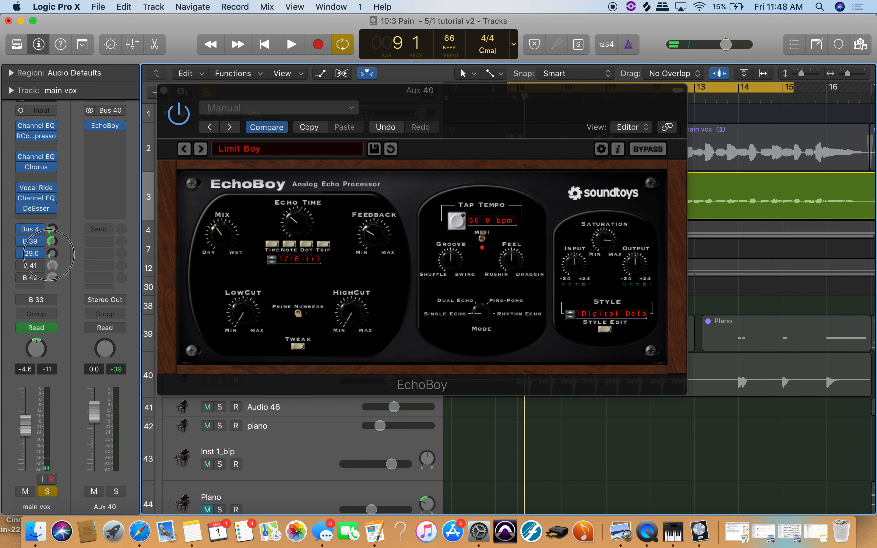
left_click_drag(50, 258, 71, 196)
key("space")
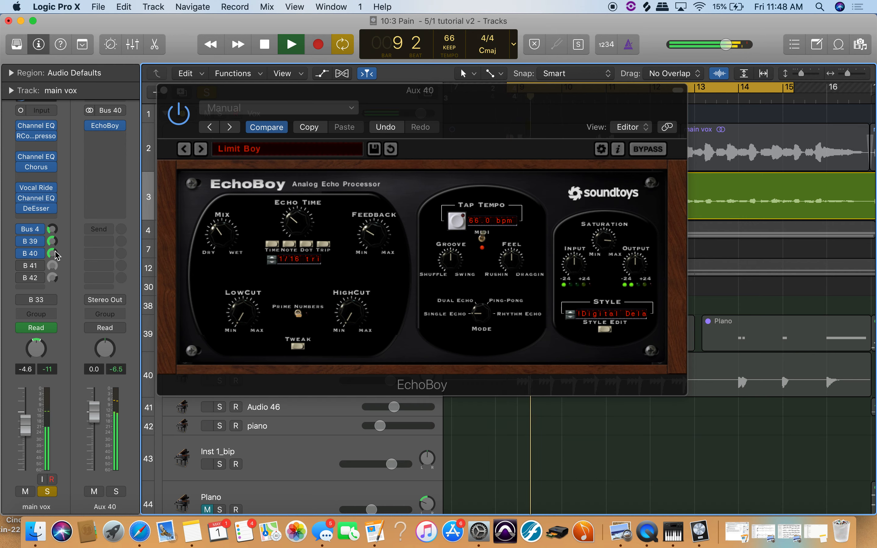
key("space")
left_click_drag(55, 254, 45, 321)
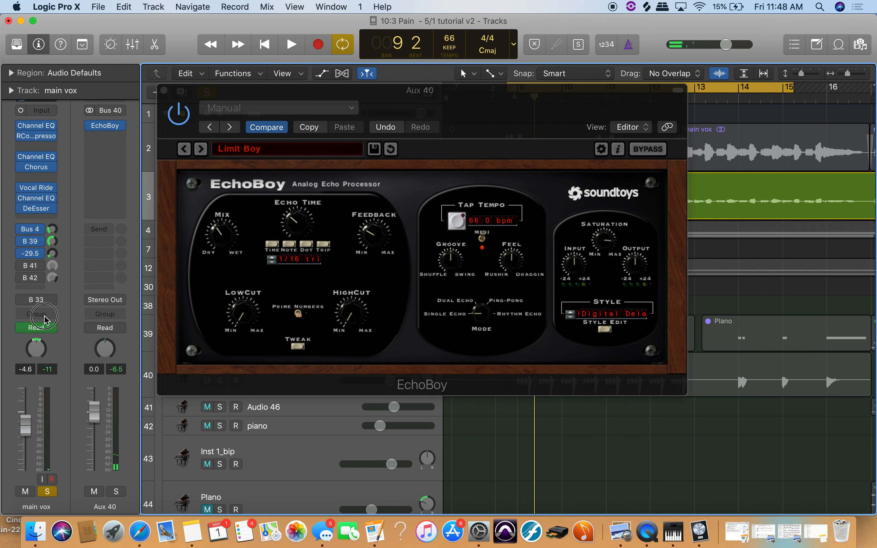
left_click_drag(48, 255, 48, 254)
left_click(164, 91)
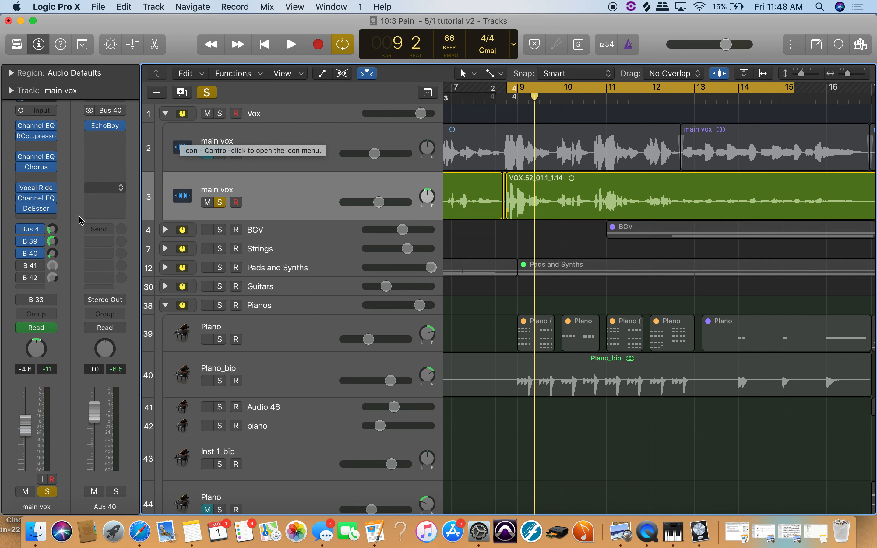
- Enable the main vox send to Bus 41 and open the Step FX plug-in on Aux 41
left_click(35, 266)
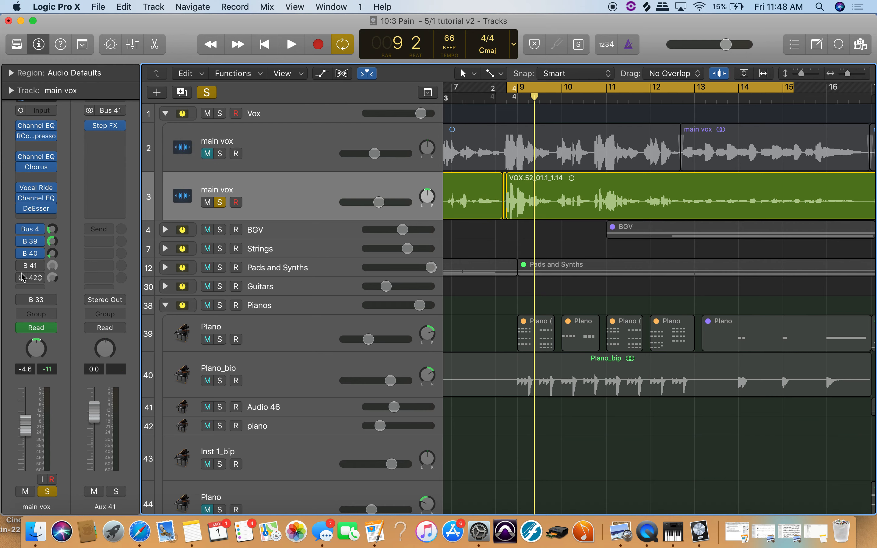
left_click(29, 277)
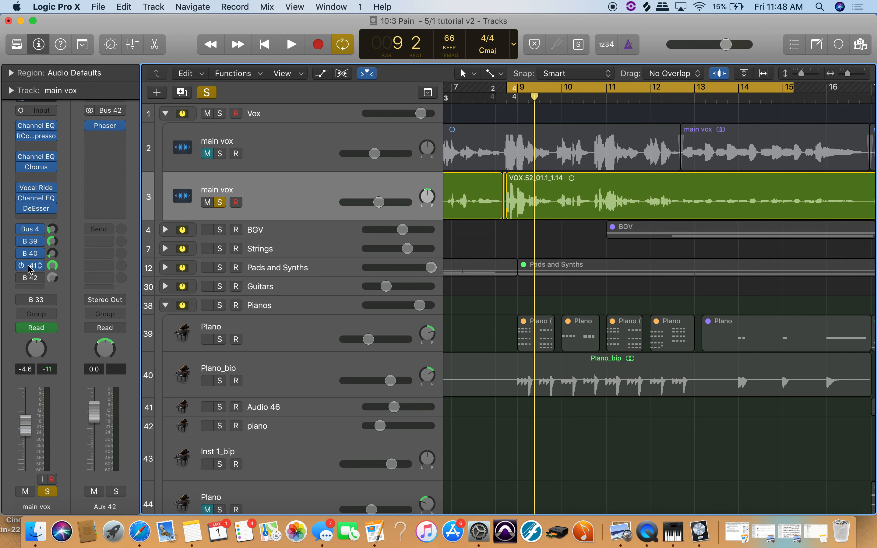
left_click(107, 126)
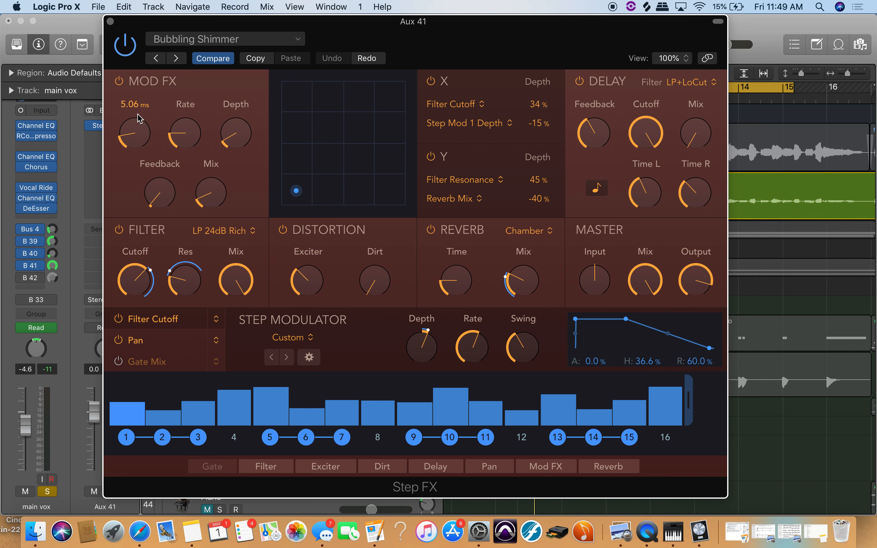
- Play the vocal and compare it with Step FX active and bypassed, leaving the plug-in switched on
left_click(215, 40)
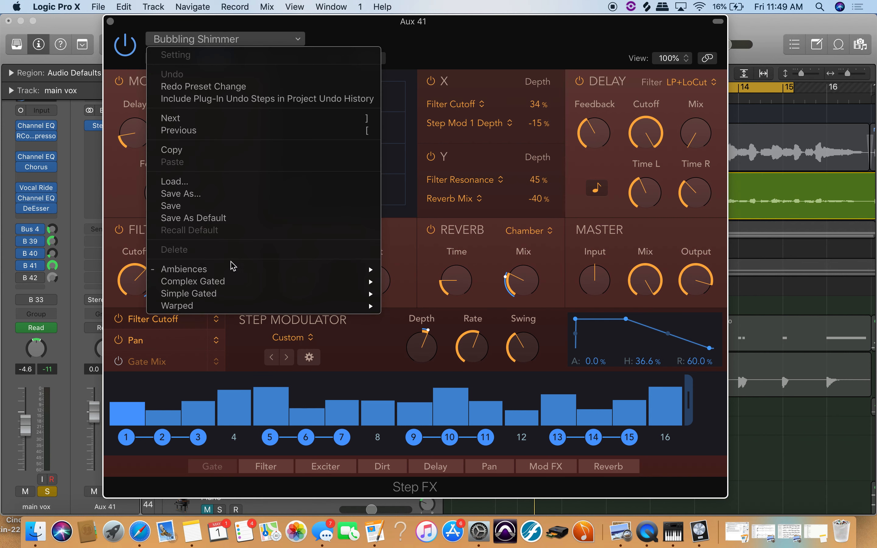
mouse_move(221, 274)
left_click(518, 34)
left_click_drag(506, 37, 526, 4)
key("space")
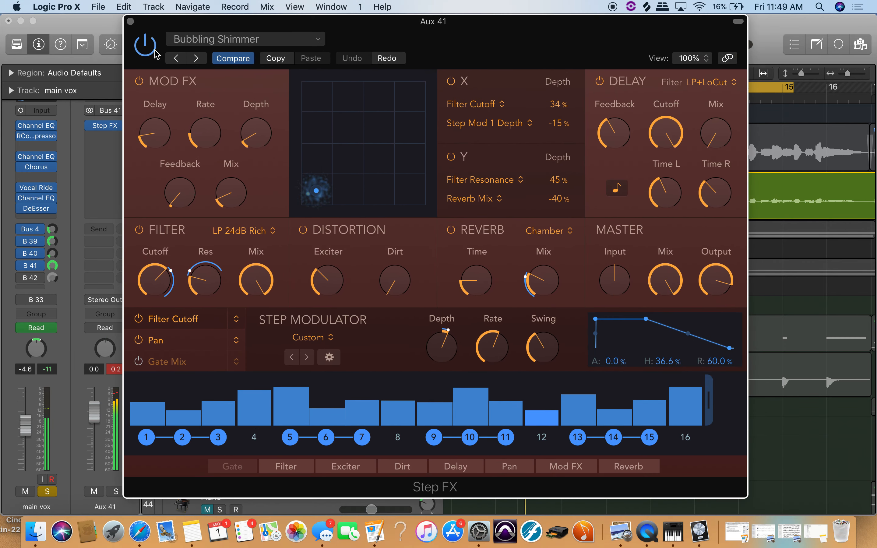
left_click(145, 52)
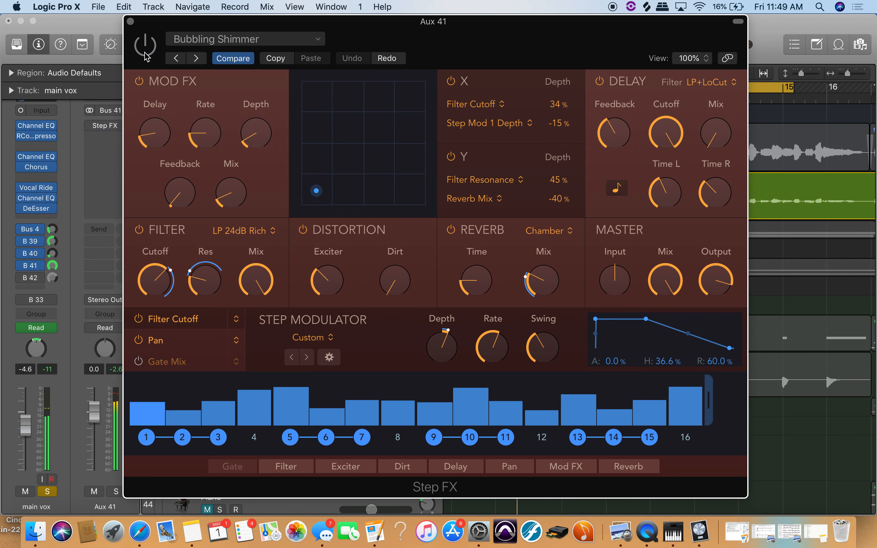
left_click(145, 51)
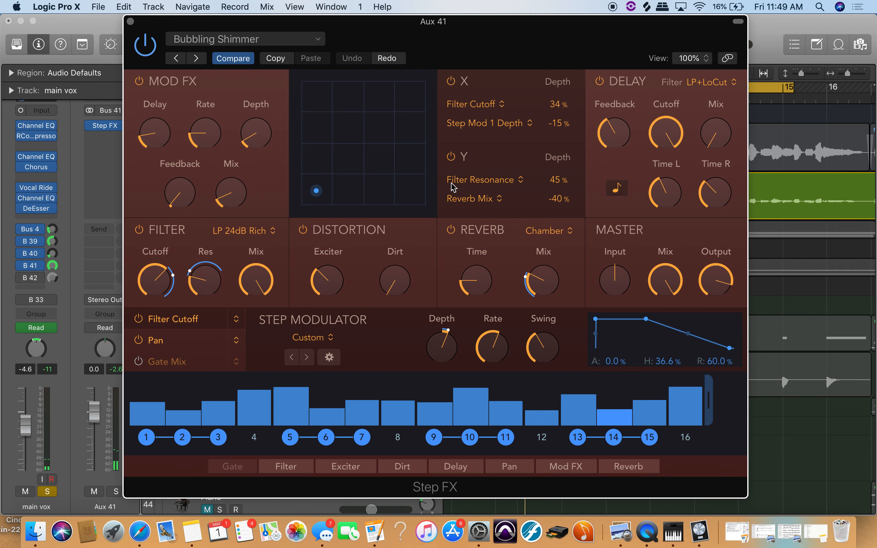
- Load the Brittle Spike preset from the Ambiences category in Step FX and audition it on the vocal
left_click_drag(422, 38, 392, 38)
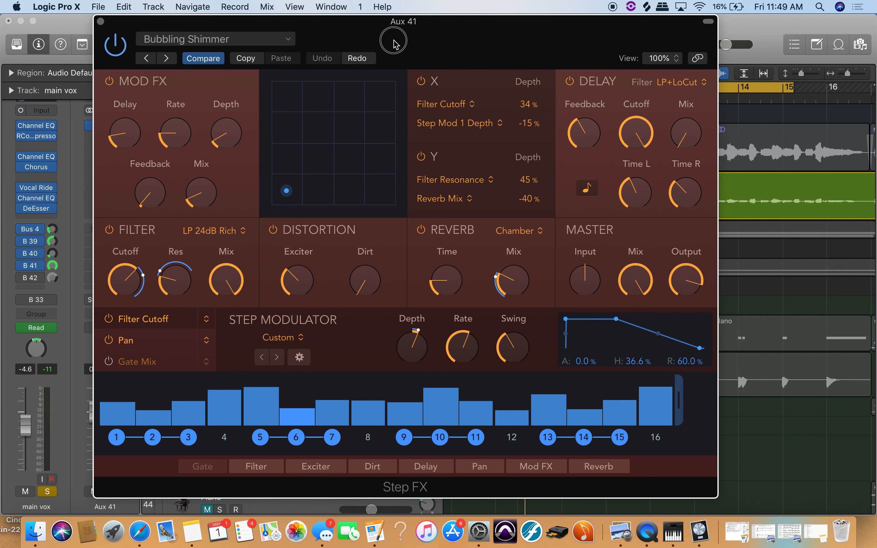
left_click(262, 41)
mouse_move(217, 272)
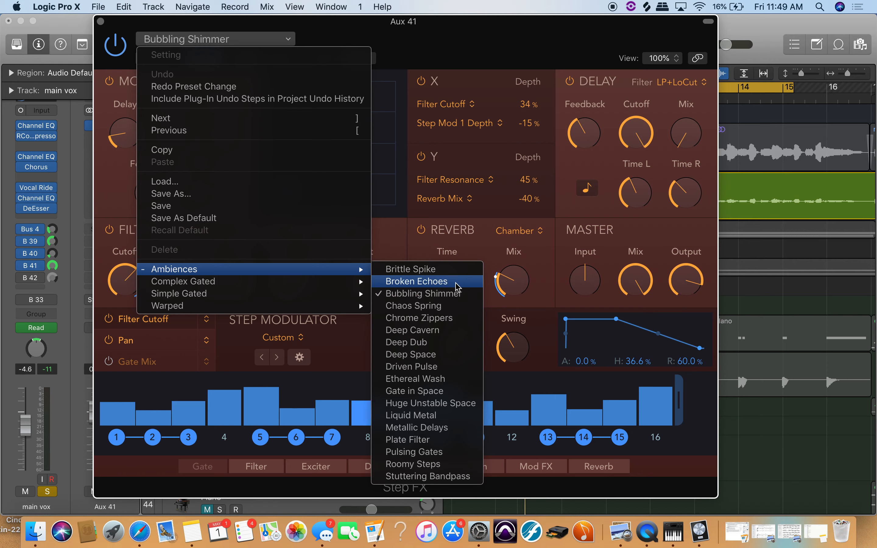
left_click(447, 271)
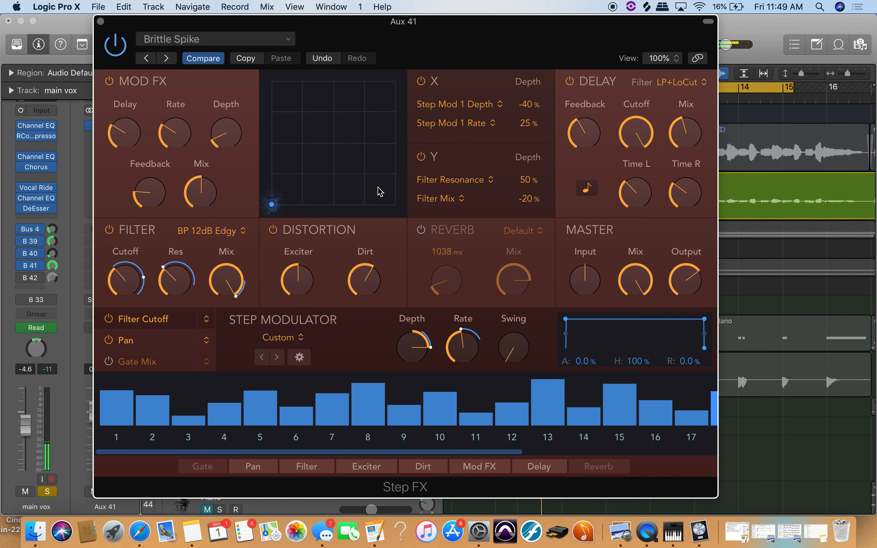
- Audition the Roomy Steps preset from Ambiences on the vocal, followed by the stock Bubbling Shimmer preset
left_click(277, 48)
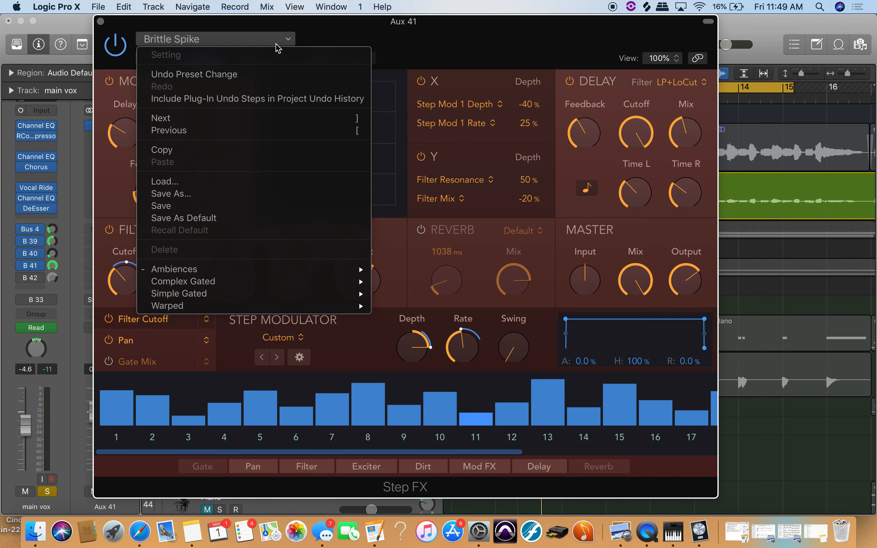
mouse_move(250, 270)
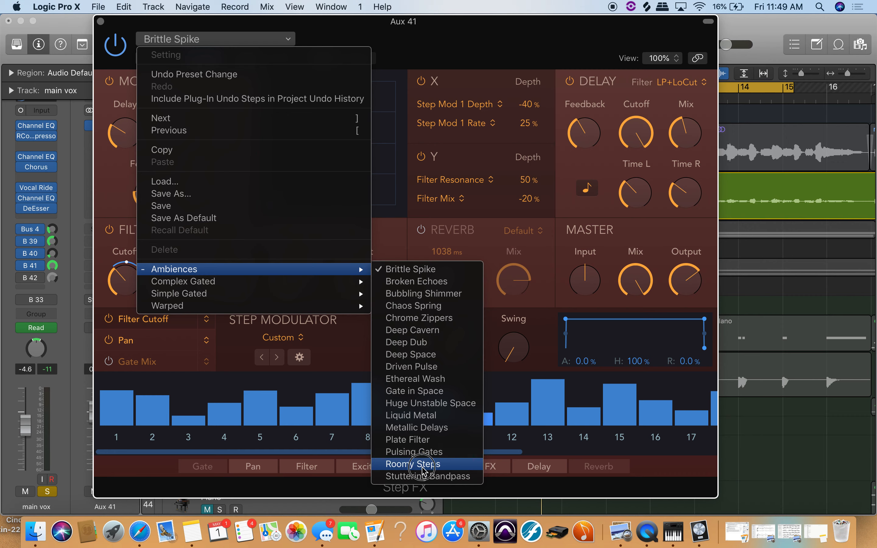
left_click(413, 465)
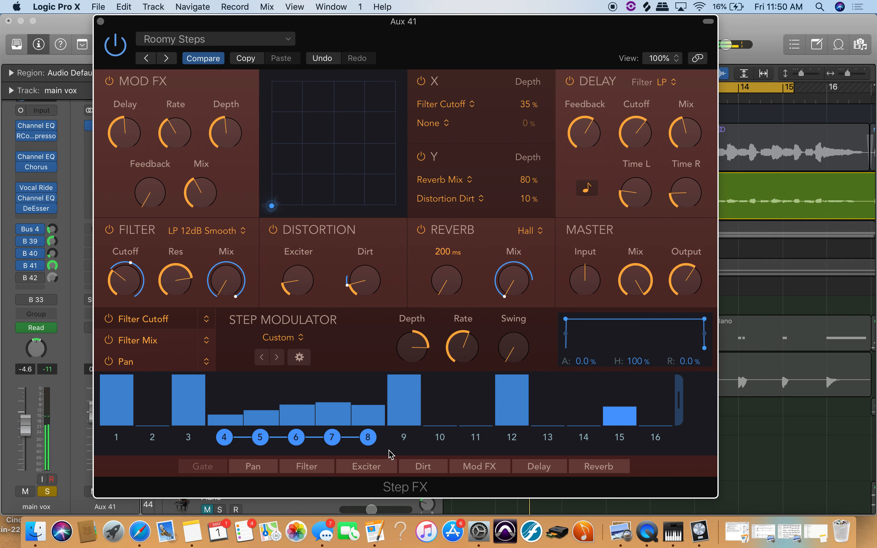
left_click(269, 41)
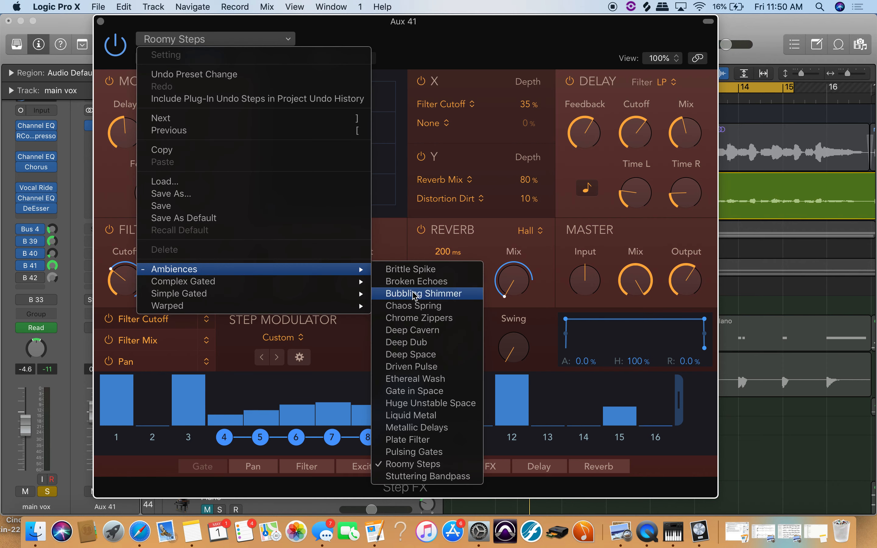
left_click(415, 294)
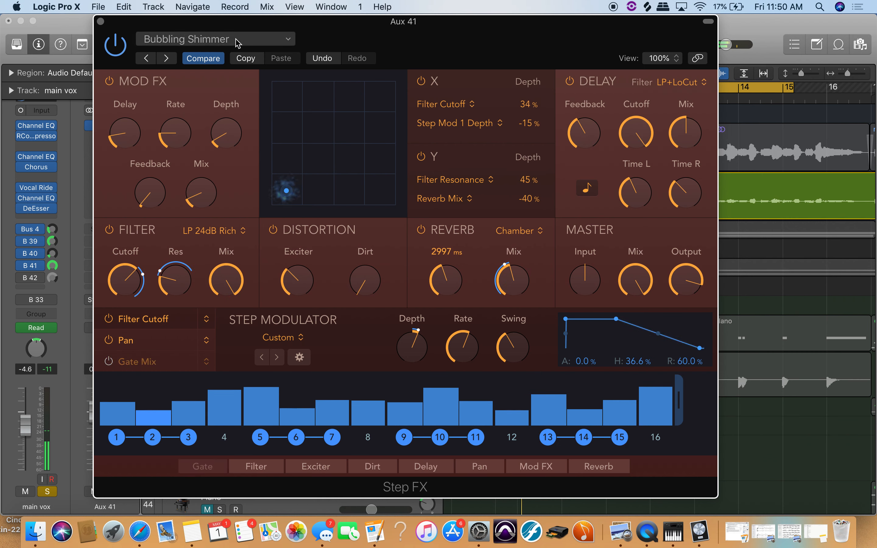
- Undo the three Step FX preset changes to restore the customised Bubbling Shimmer settings
left_click(256, 43)
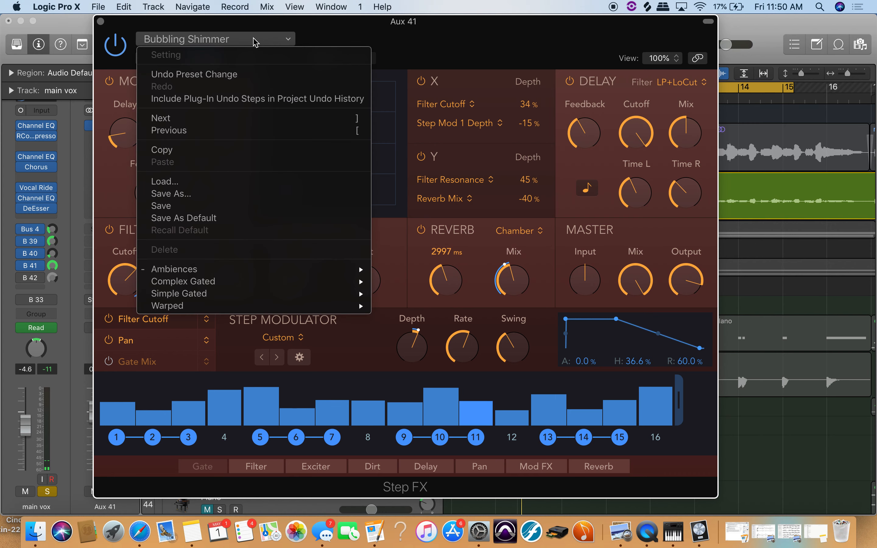
left_click(239, 74)
left_click(237, 39)
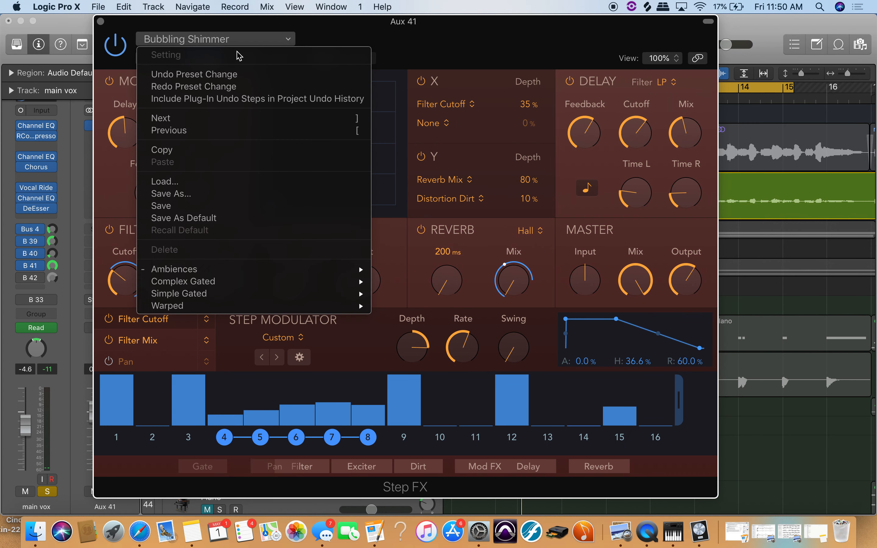
left_click(234, 74)
left_click(234, 42)
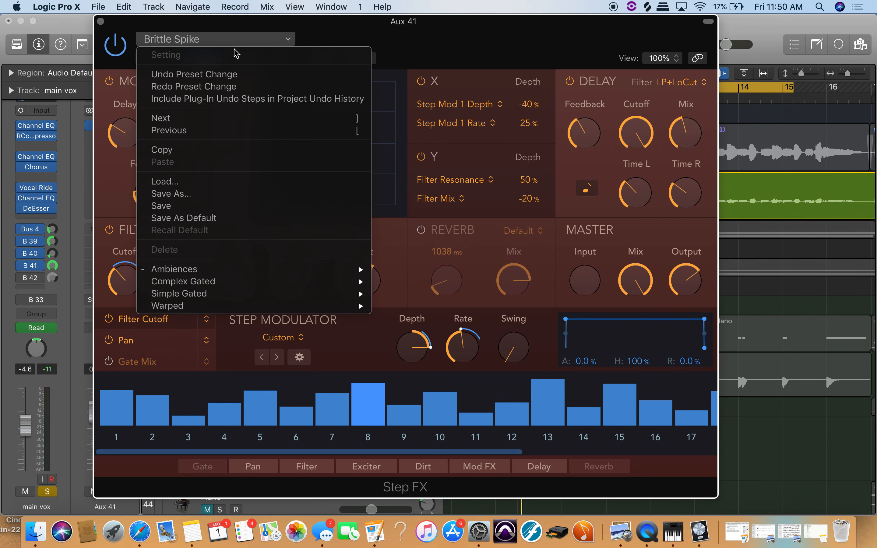
left_click(234, 73)
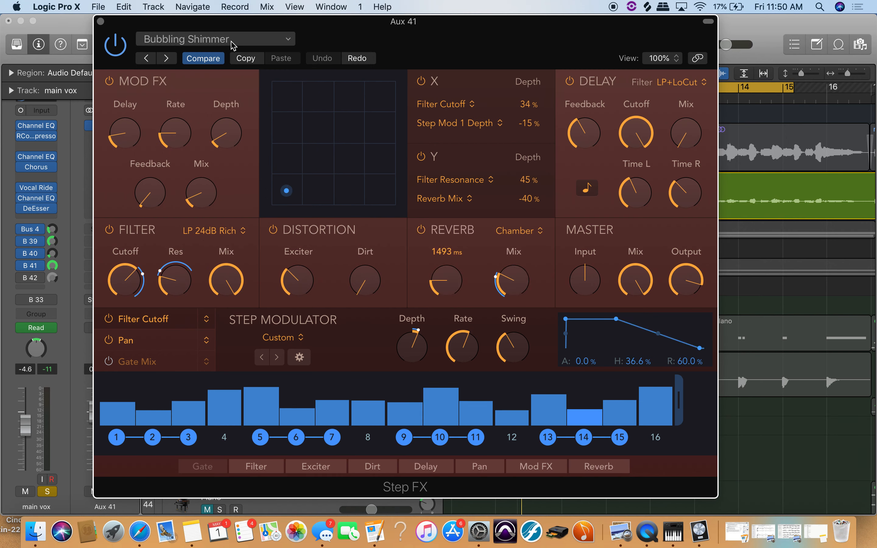
- Listen to the vocal with the customised Bubbling Shimmer settings and close Step FX
left_click(269, 42)
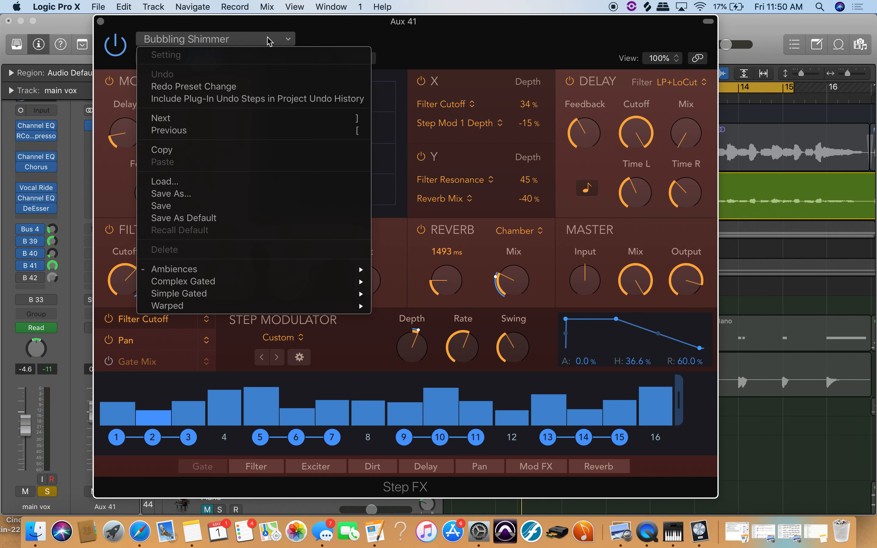
left_click(247, 86)
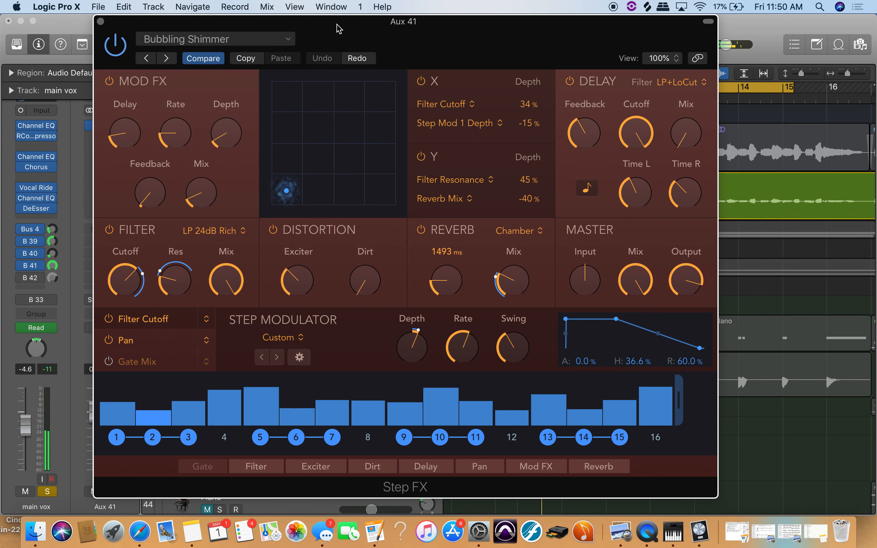
left_click(100, 22)
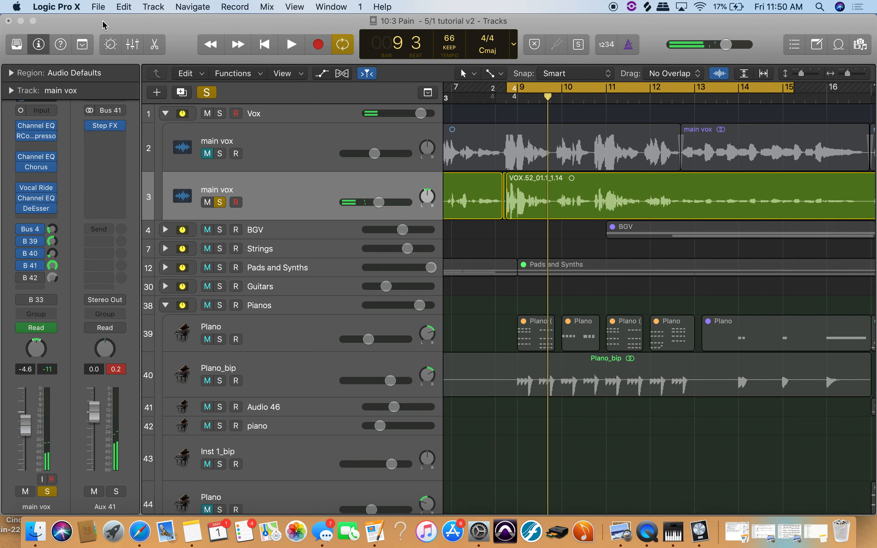